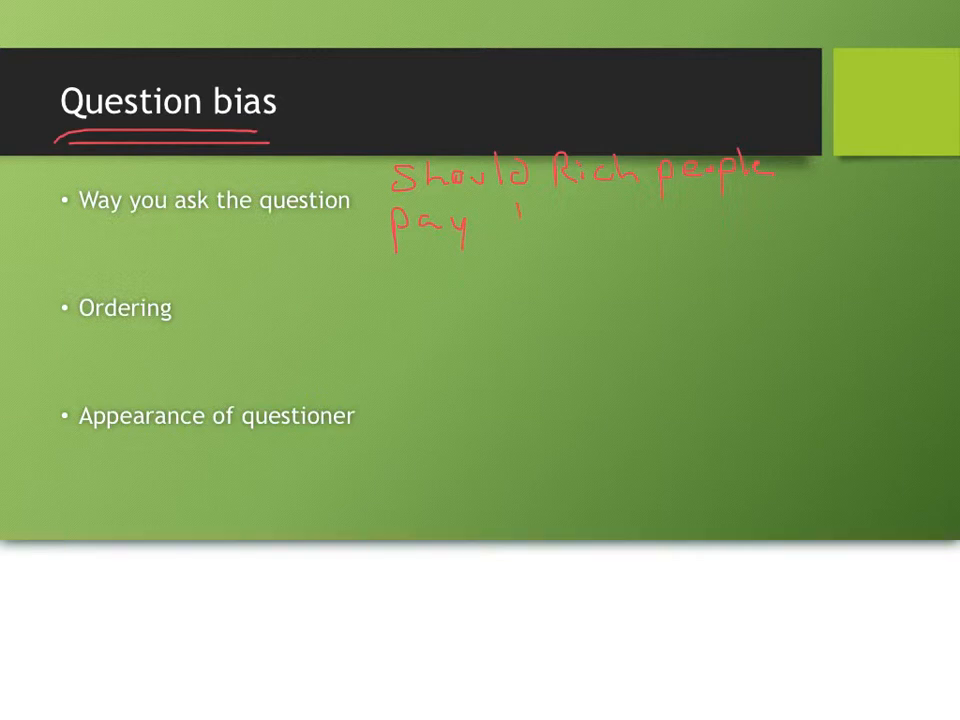
- Handwrite 'higher t...' in red after 'Should Rich people pay' on the Question bias slide
mouse_move(605, 205)
mouse_down()
mouse_move(620, 240)
mouse_move(685, 228)
mouse_up()
drag(722, 185, 724, 222)
drag(710, 208, 742, 205)
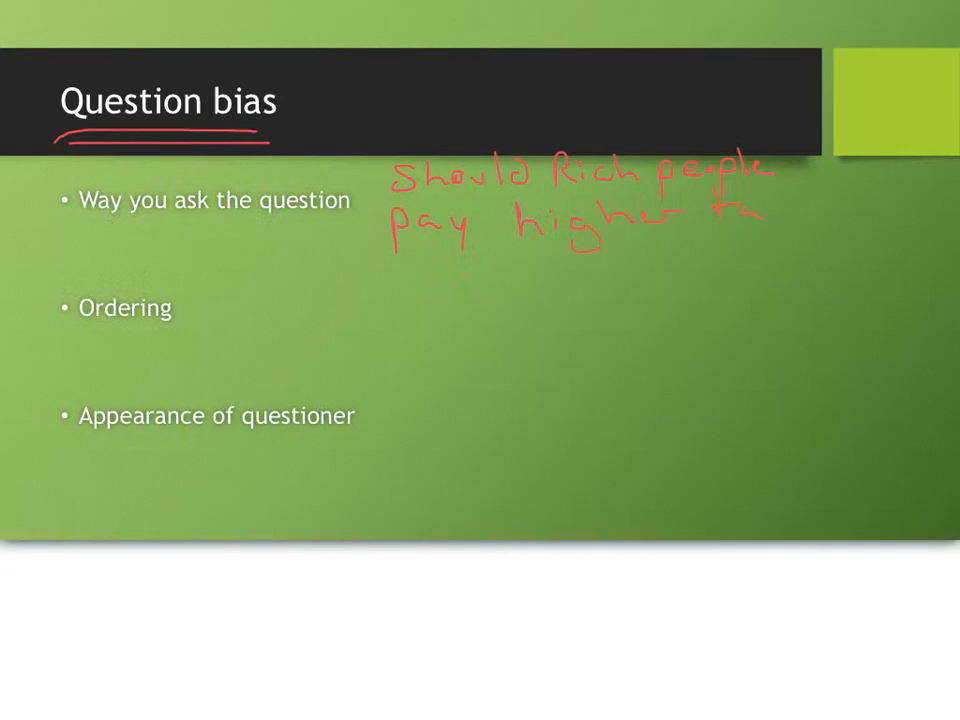